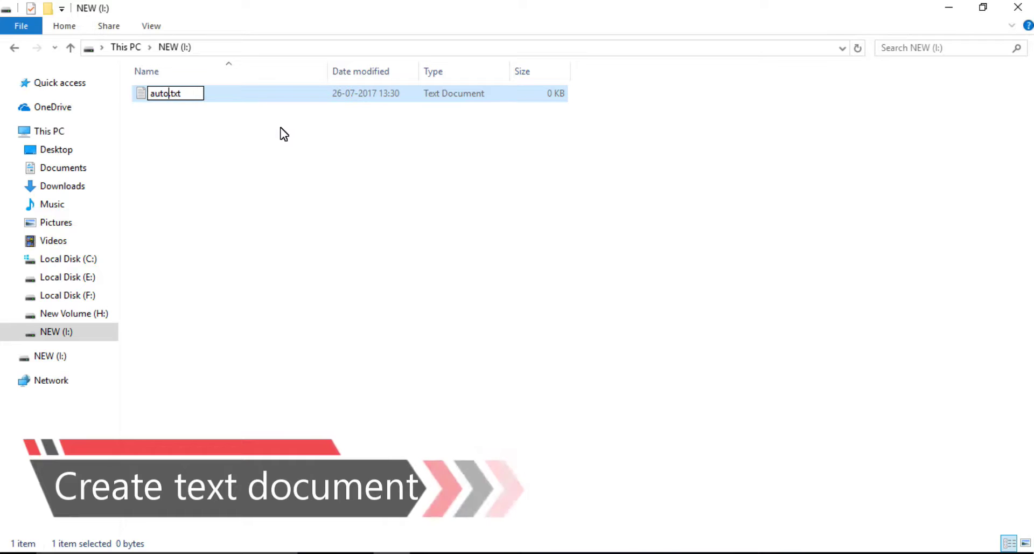
- Name the new text document on the NEW (I:) drive autorun
{"action": "type", "text": "n"}
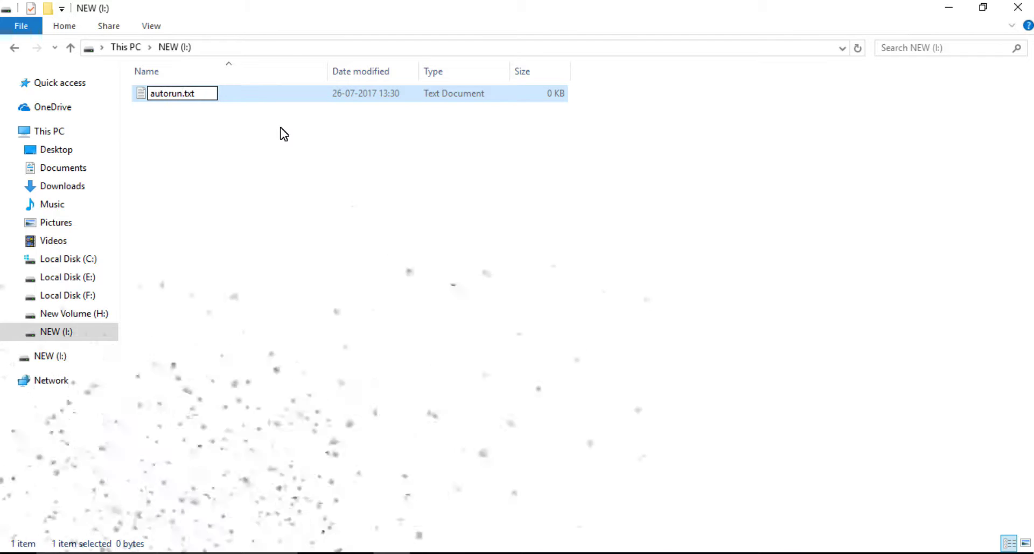
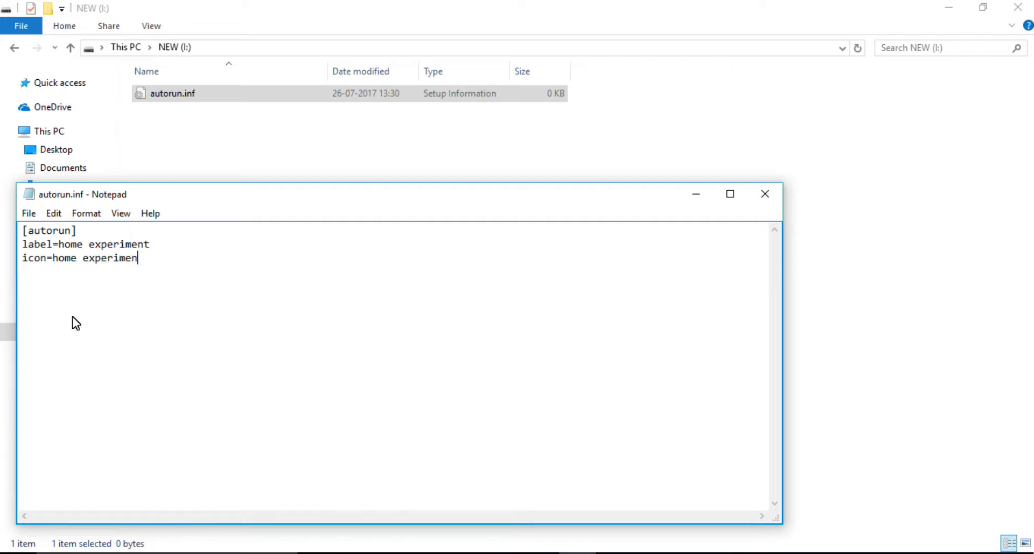
- Complete the icon line in autorun.inf as icon=home experiment.bmp, save and close the file, and refresh the drive folder
{"action": "type", "text": ".bmp"}
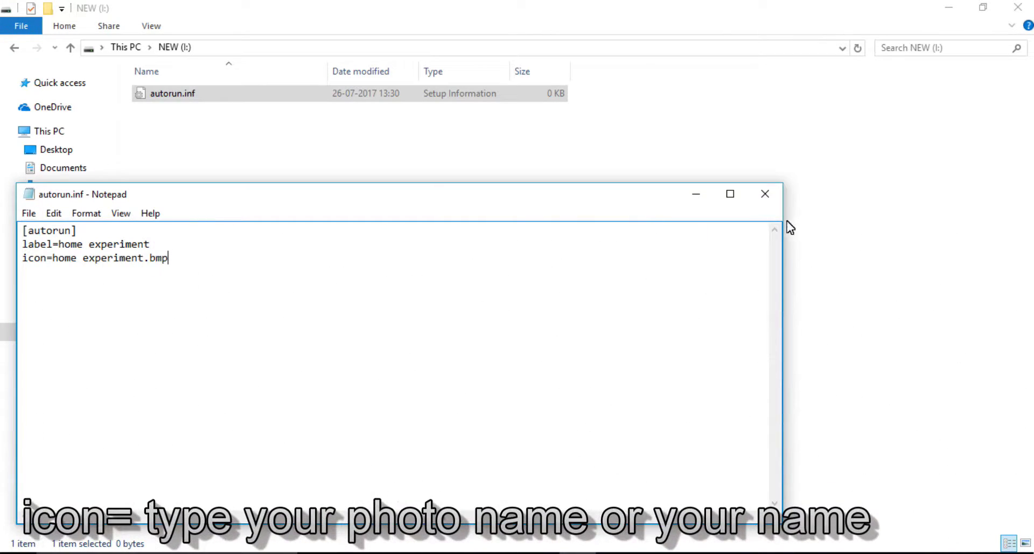
{"action": "left_click", "coordinate": [757, 186]}
{"action": "left_click", "coordinate": [479, 286]}
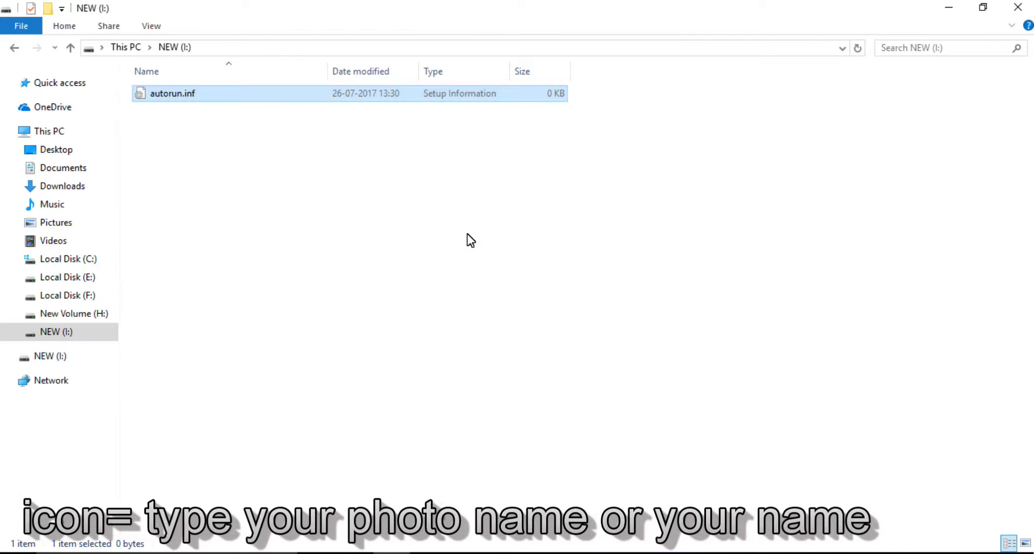
{"action": "right_click", "coordinate": [468, 234]}
{"action": "left_click", "coordinate": [502, 298]}
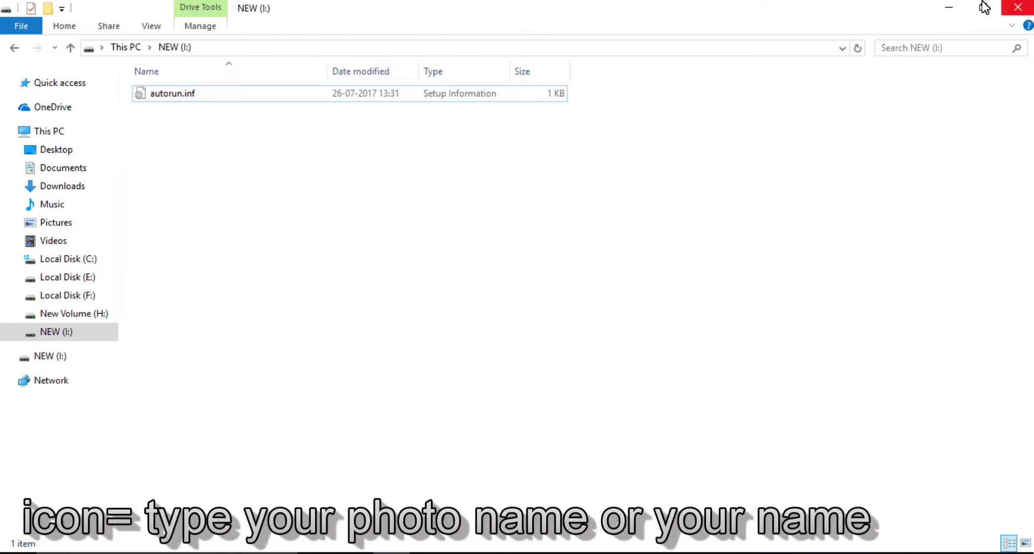
- Minimize the drive window and open the PicsArt photo on the desktop for editing in Paint
{"action": "left_click", "coordinate": [950, 7]}
{"action": "right_click", "coordinate": [450, 147]}
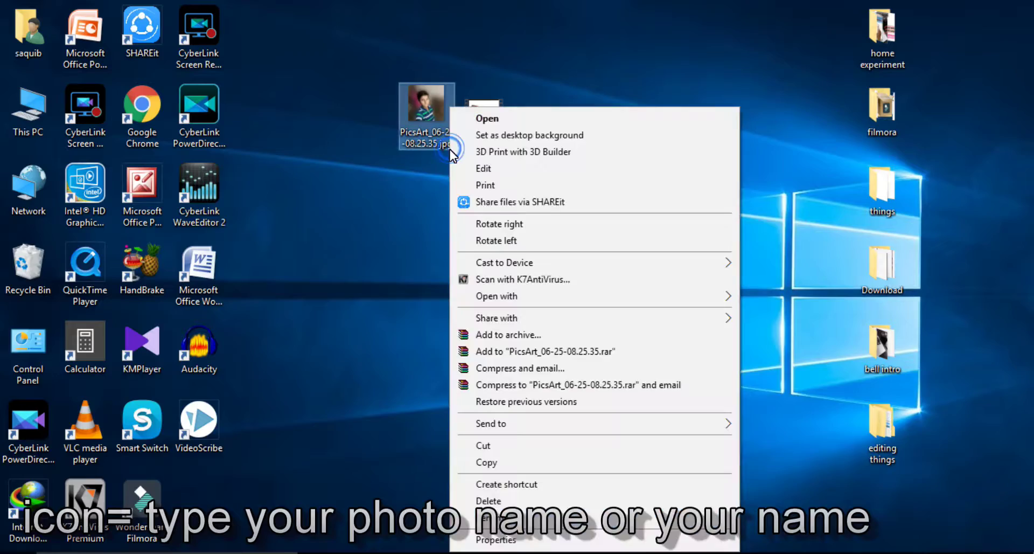
{"action": "left_click", "coordinate": [472, 169]}
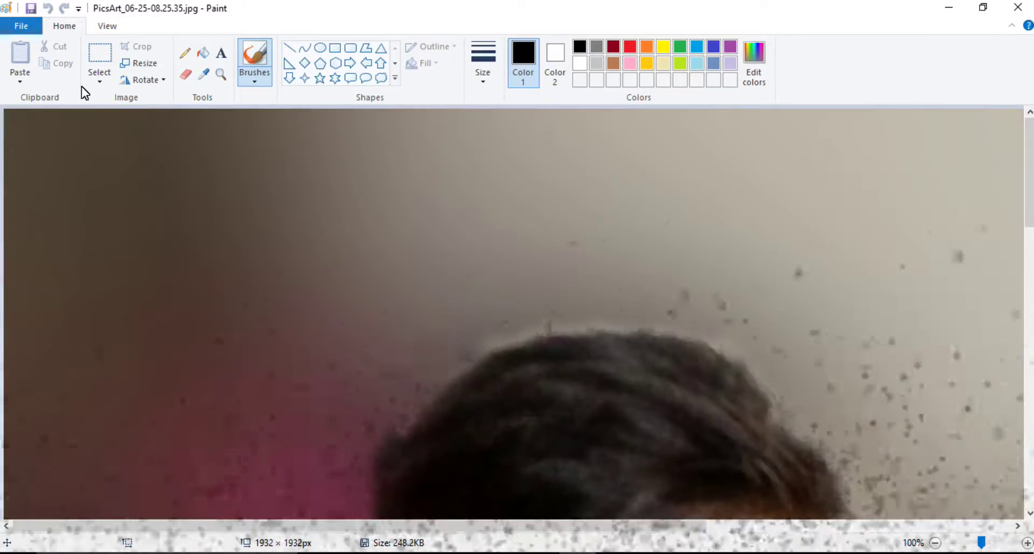
- Save the photo to the desktop as a 24-bit bitmap named home experiment.bmp, and return to the desktop
{"action": "left_click", "coordinate": [21, 26]}
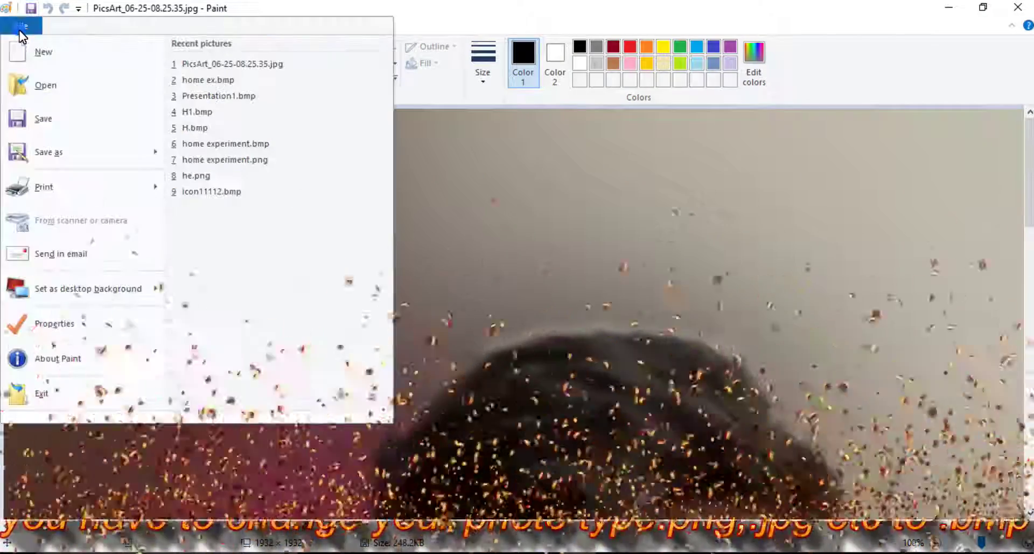
{"action": "mouse_move", "coordinate": [100, 153]}
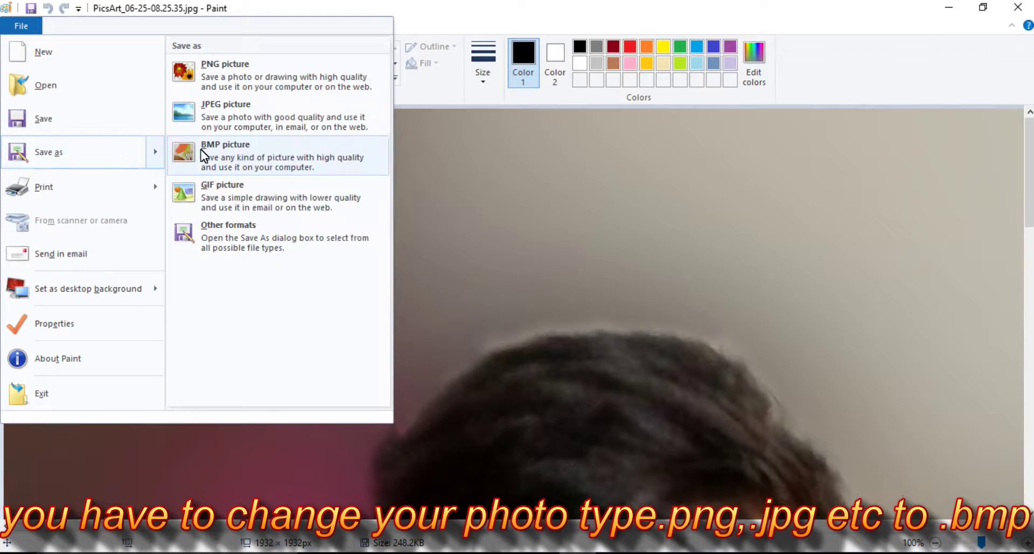
{"action": "left_click", "coordinate": [232, 156]}
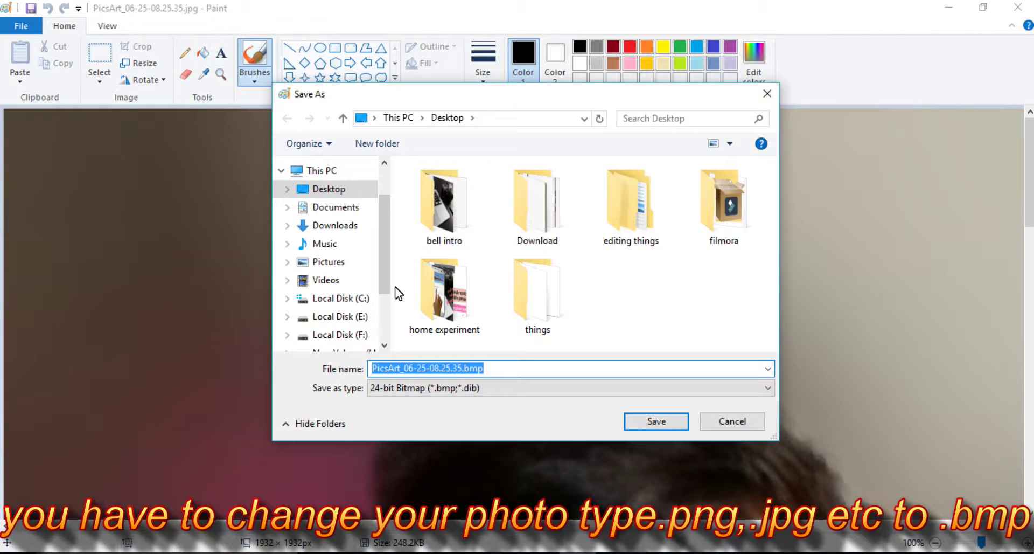
{"action": "left_click", "coordinate": [592, 366]}
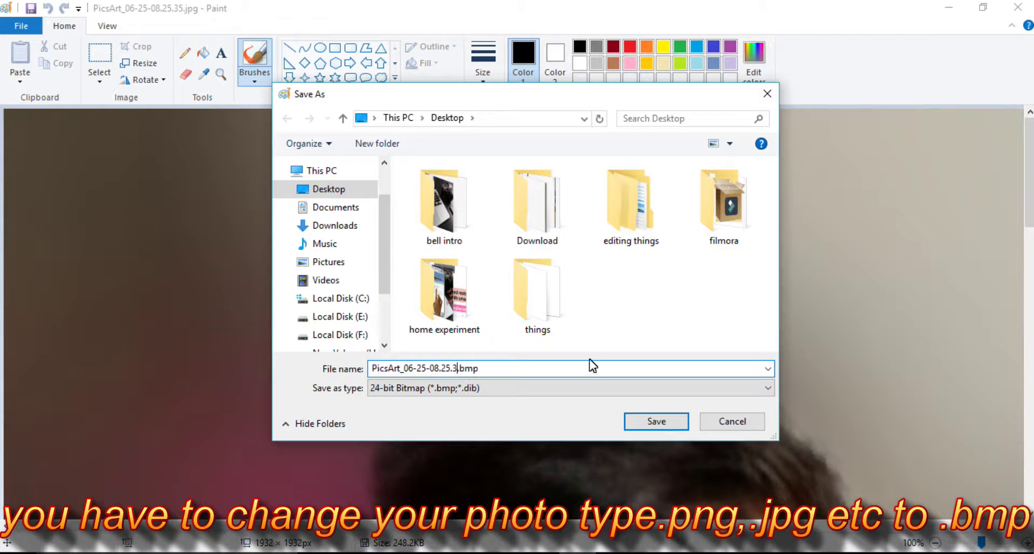
{"action": "key", "text": "BackSpace"}
{"action": "key", "text": "BackSpace"}
{"action": "key", "text": "BackSpace"}
{"action": "key", "text": "BackSpace"}
{"action": "key", "text": "BackSpace"}
{"action": "key", "text": "BackSpace"}
{"action": "key", "text": "BackSpace"}
{"action": "key", "text": "BackSpace"}
{"action": "key", "text": "BackSpace"}
{"action": "key", "text": "BackSpace"}
{"action": "key", "text": "BackSpace"}
{"action": "key", "text": "BackSpace"}
{"action": "key", "text": "BackSpace"}
{"action": "key", "text": "BackSpace"}
{"action": "key", "text": "BackSpace"}
{"action": "key", "text": "BackSpace"}
{"action": "key", "text": "BackSpace"}
{"action": "key", "text": "BackSpace"}
{"action": "key", "text": "BackSpace"}
{"action": "key", "text": "BackSpace"}
{"action": "type", "text": "home"}
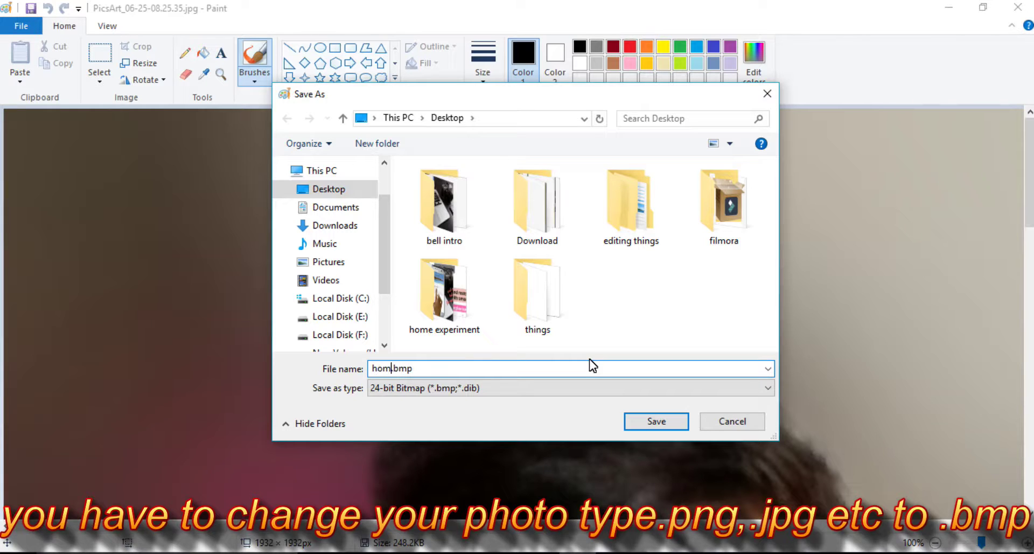
{"action": "type", "text": " experi"}
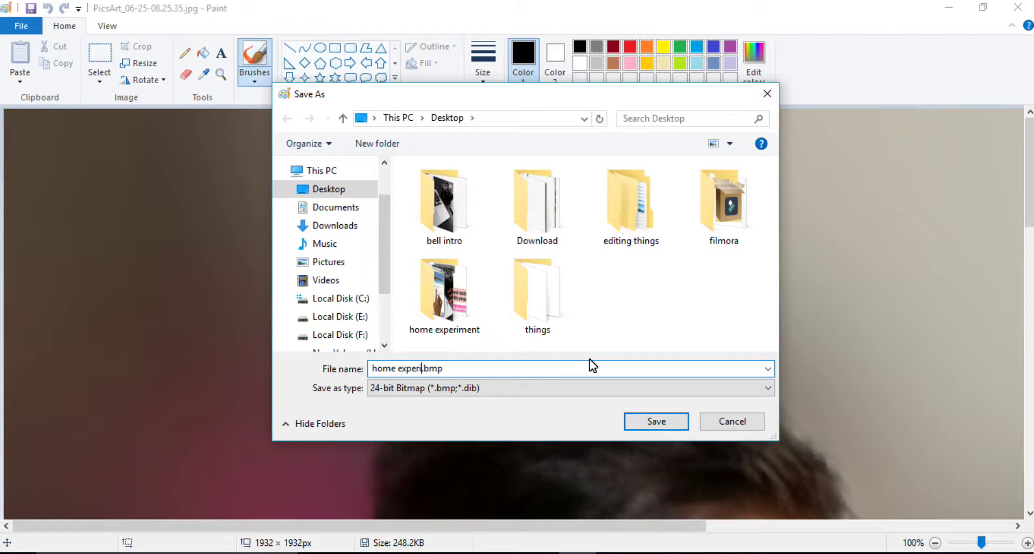
{"action": "type", "text": "ment"}
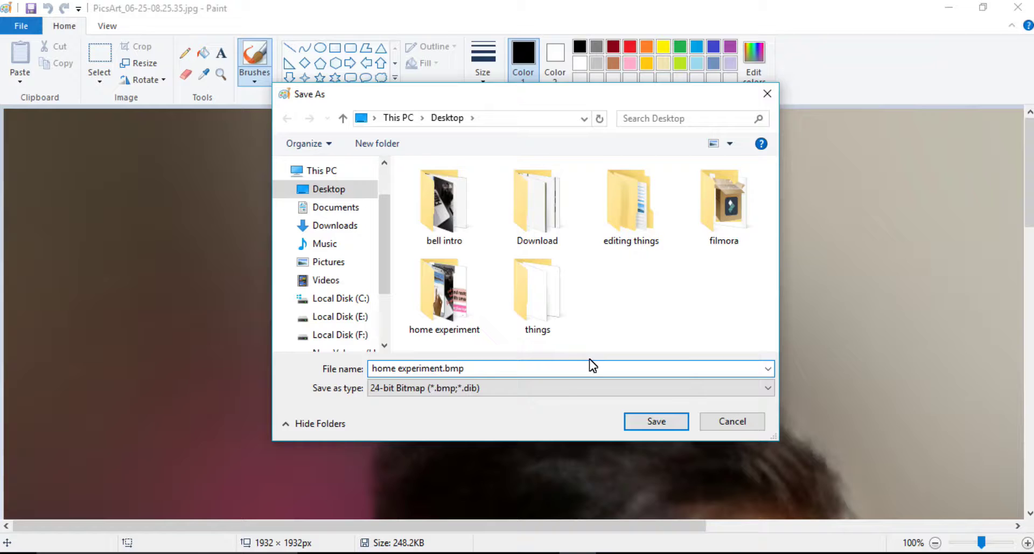
{"action": "left_click", "coordinate": [558, 391]}
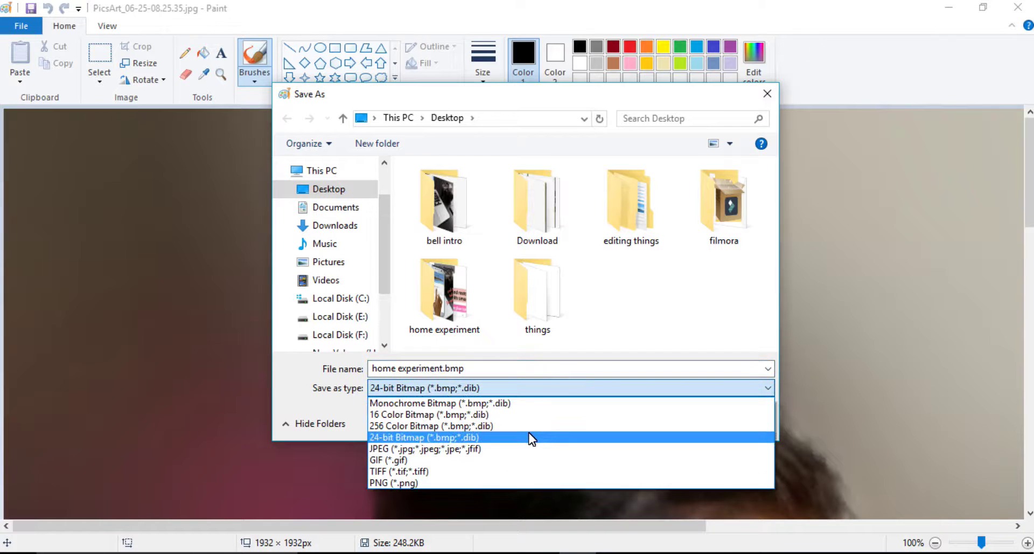
{"action": "left_click", "coordinate": [586, 366]}
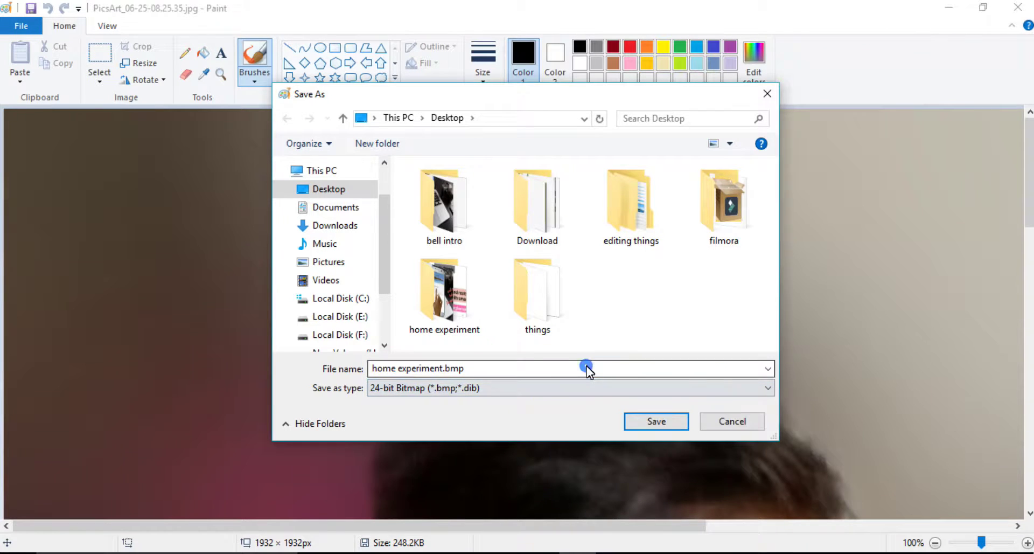
{"action": "left_click", "coordinate": [644, 422]}
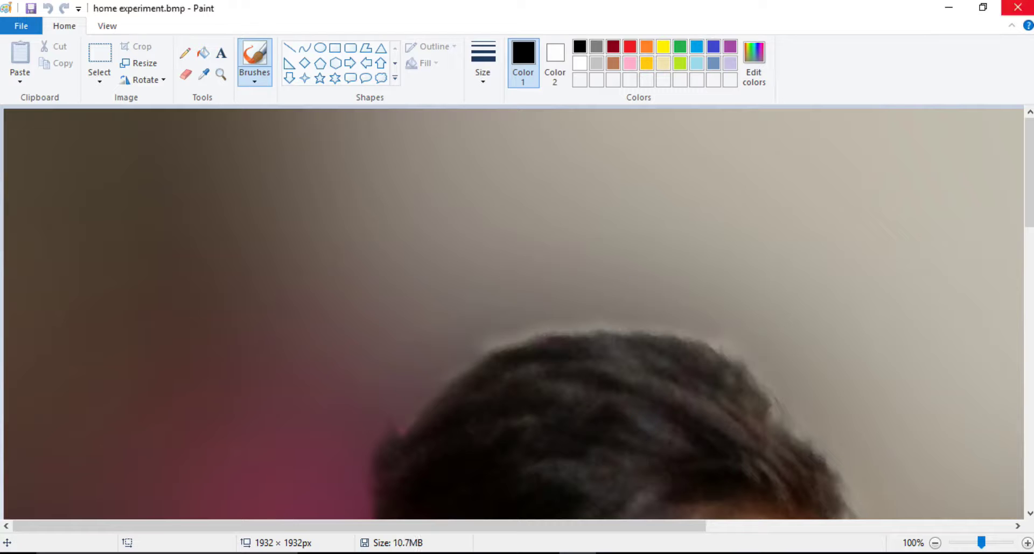
{"action": "key", "text": "super+d"}
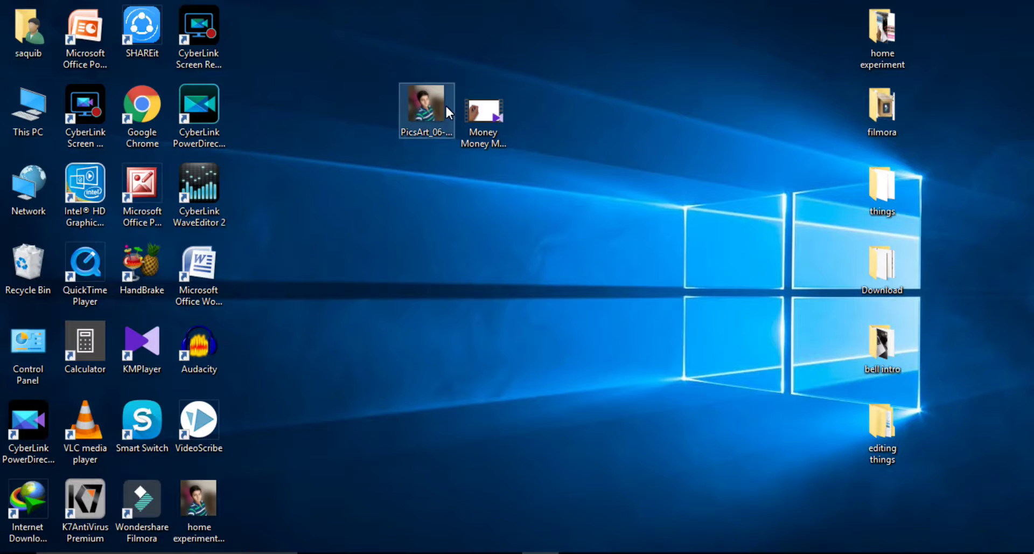
- Copy home experiment.bmp from the desktop into the NEW (I:) drive
{"action": "left_click_drag", "start_coordinate": [198, 509], "coordinate": [420, 314]}
{"action": "right_click", "coordinate": [431, 284]}
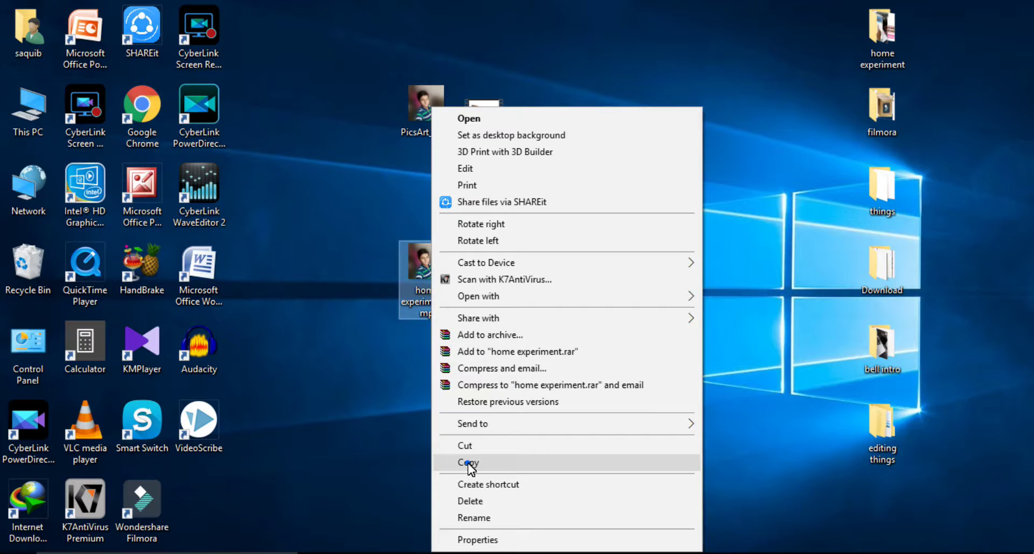
{"action": "left_click", "coordinate": [469, 462]}
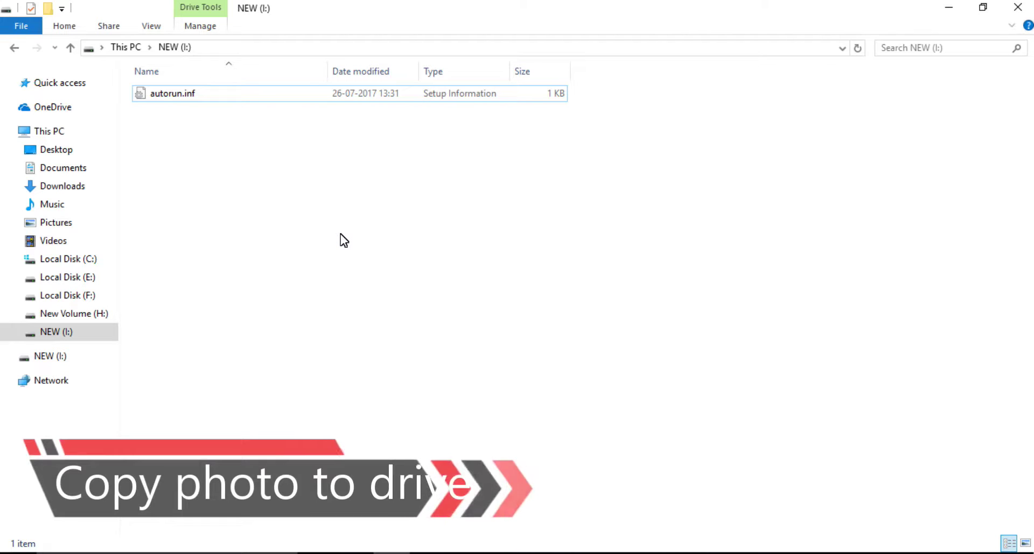
{"action": "right_click", "coordinate": [340, 234]}
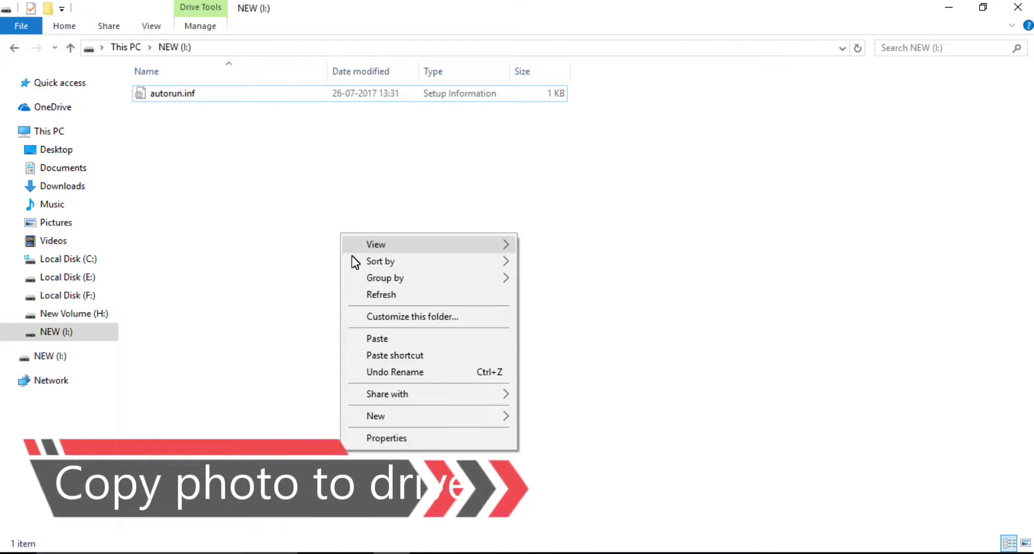
{"action": "left_click", "coordinate": [371, 338]}
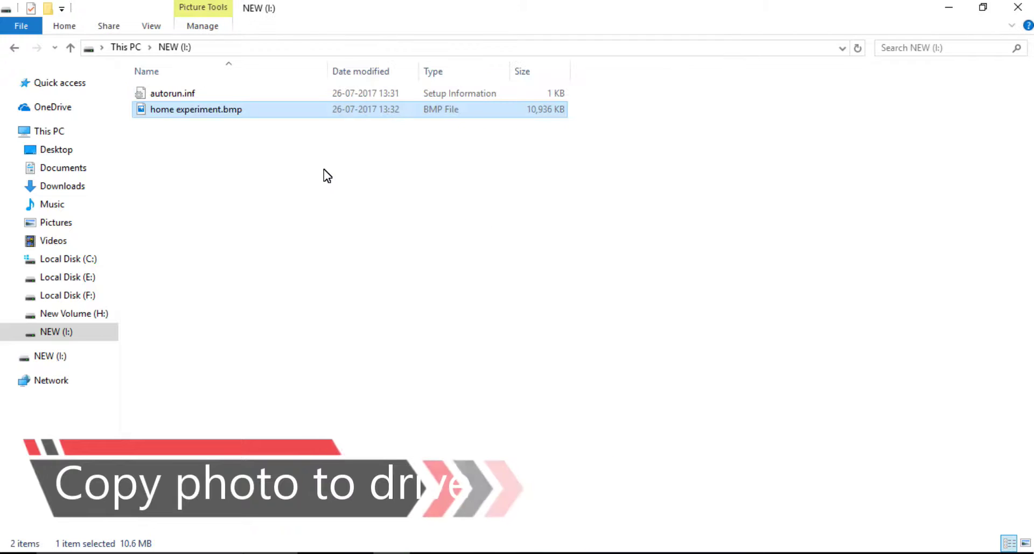
- Check in autorun.inf that the icon name matches the picture's file name, and close the file
{"action": "left_click", "coordinate": [302, 129]}
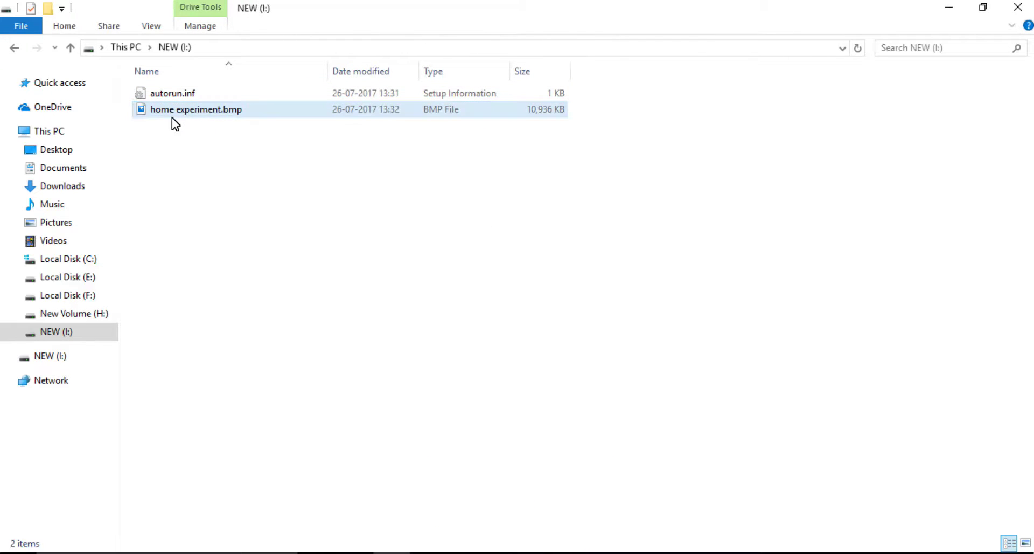
{"action": "left_click", "coordinate": [235, 98]}
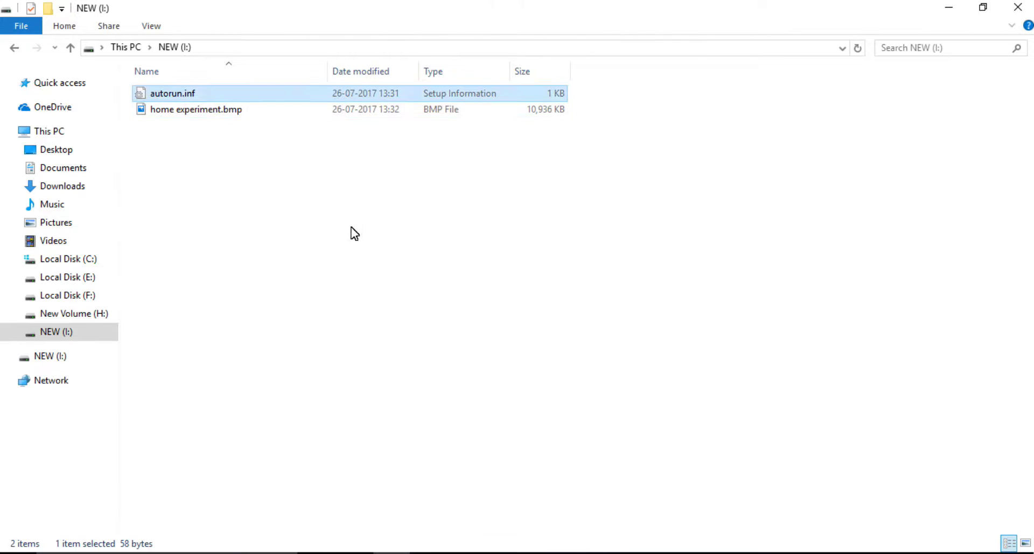
{"action": "key", "text": "Return"}
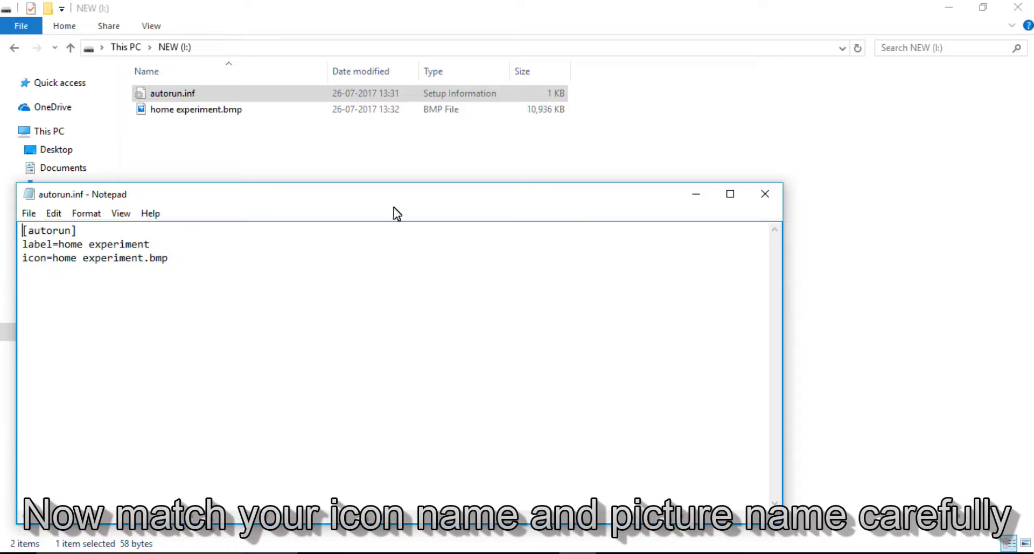
{"action": "left_click", "coordinate": [765, 193]}
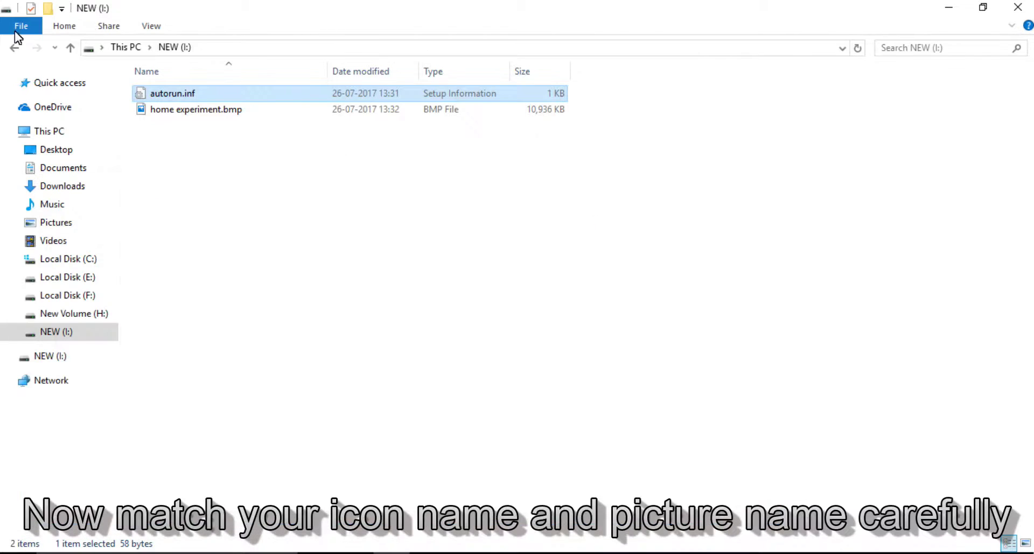
- Return to This PC and eject the NEW (I:) drive
{"action": "left_click", "coordinate": [14, 49]}
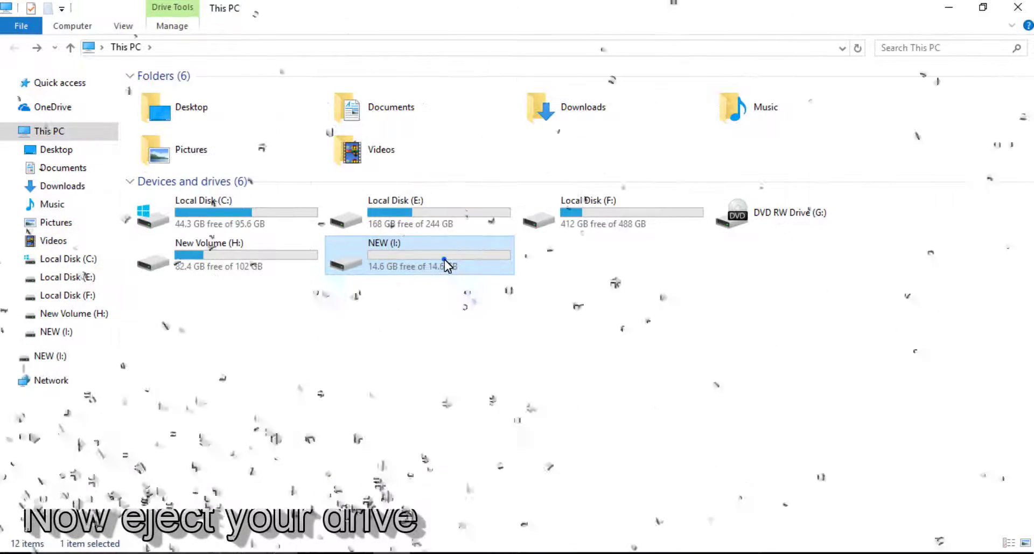
{"action": "right_click", "coordinate": [455, 321]}
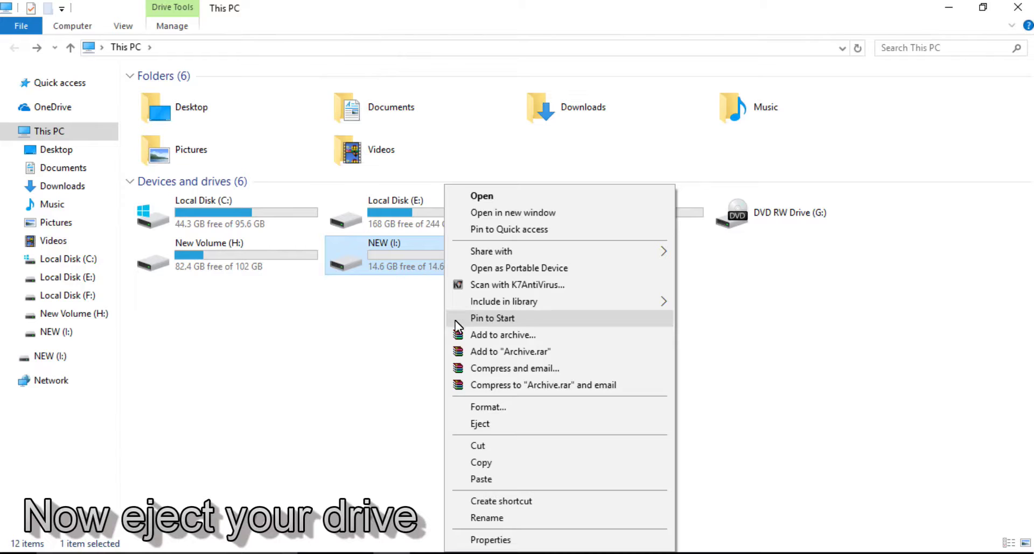
{"action": "left_click", "coordinate": [483, 423]}
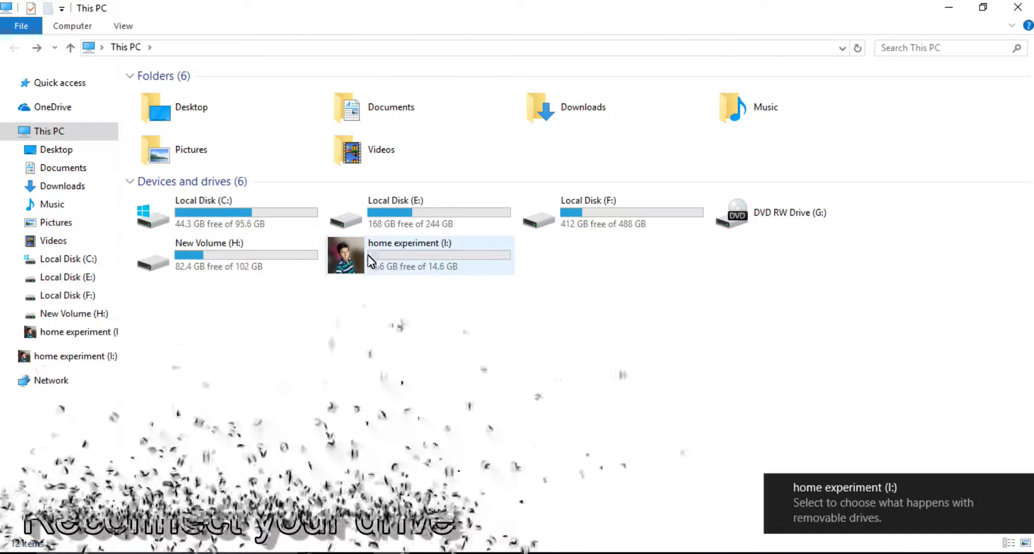
- View the contents of the reconnected home experiment (I:) drive and minimize its window
{"action": "left_click", "coordinate": [433, 251]}
{"action": "double_click", "coordinate": [434, 251]}
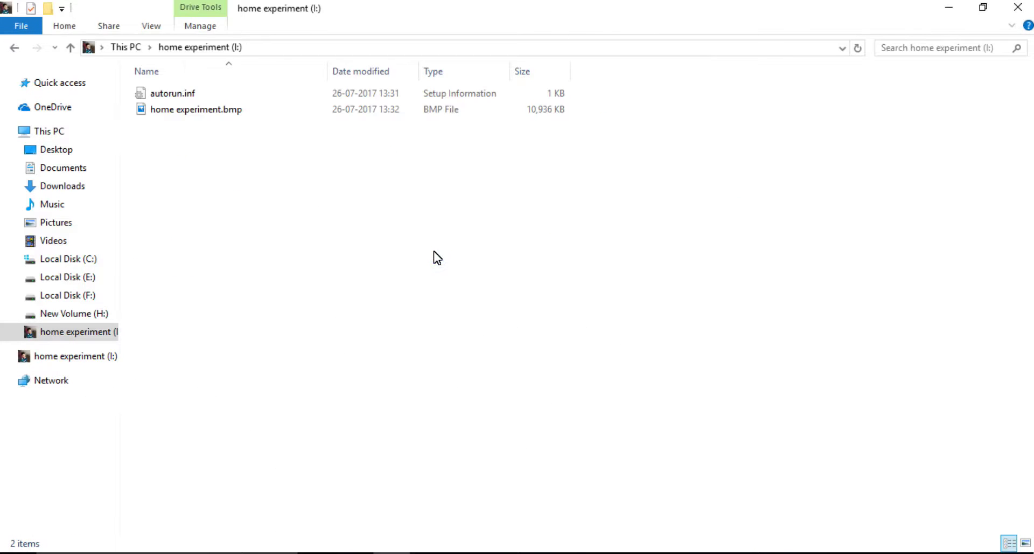
{"action": "left_click", "coordinate": [947, 9]}
- Dismiss the antivirus dialog and copy Money Money Money.mp4 from the desktop into the home experiment (I:) drive
{"action": "left_click", "coordinate": [492, 136]}
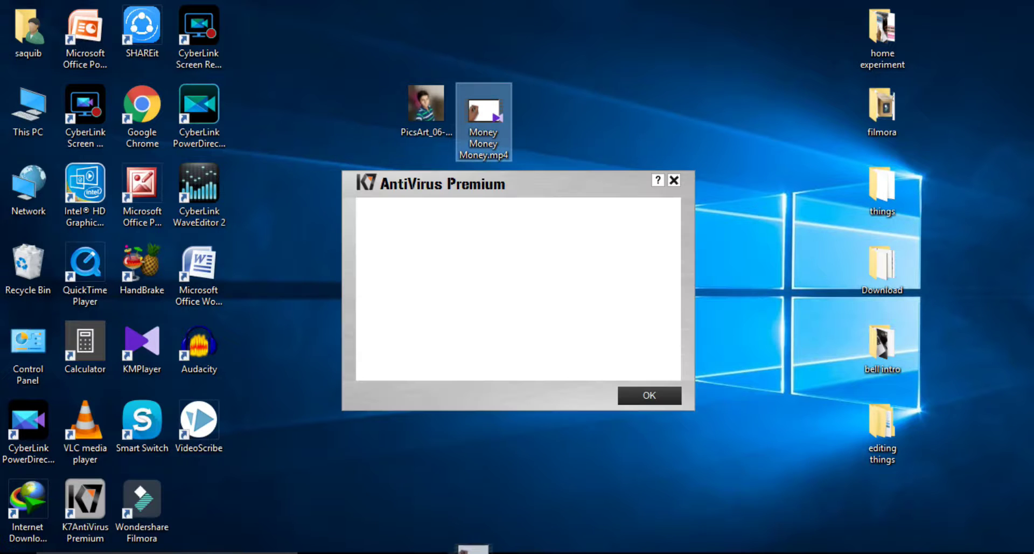
{"action": "left_click", "coordinate": [641, 397]}
{"action": "right_click", "coordinate": [496, 430]}
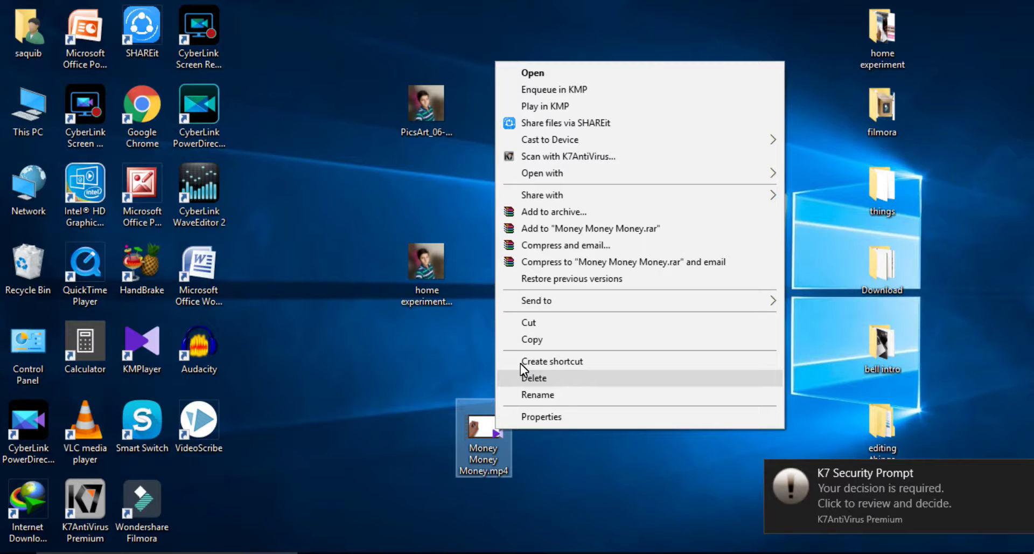
{"action": "left_click", "coordinate": [506, 339]}
{"action": "left_click", "coordinate": [389, 266]}
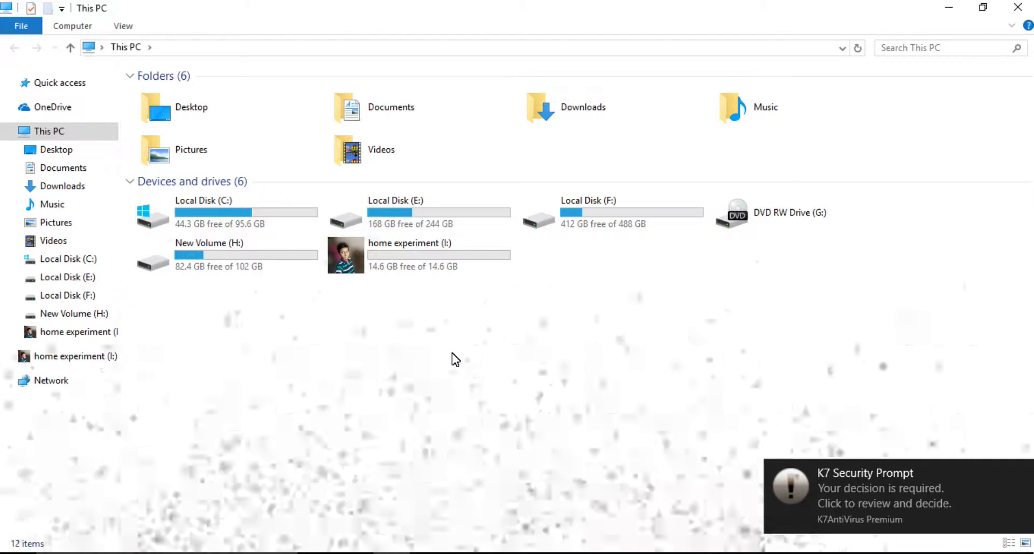
{"action": "double_click", "coordinate": [423, 265]}
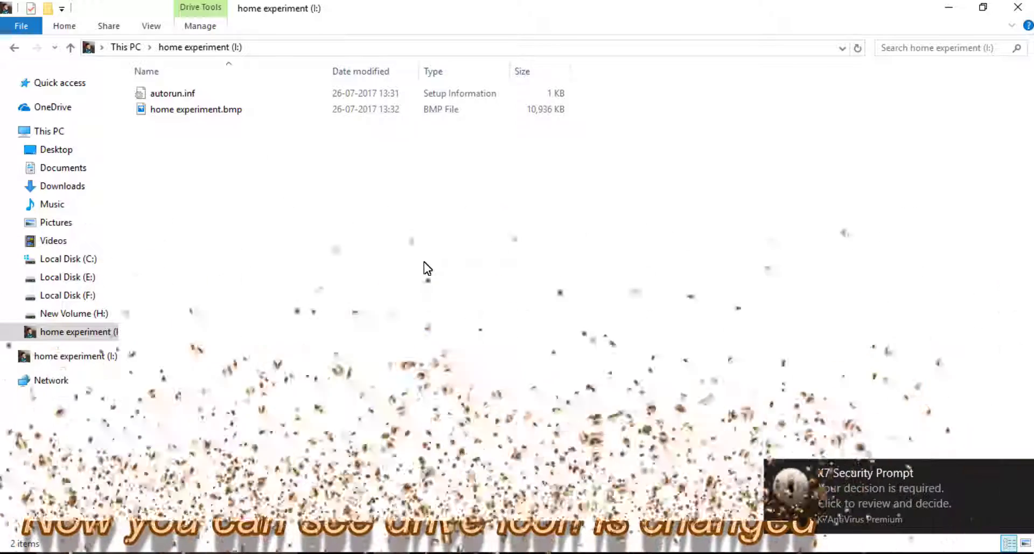
{"action": "key", "text": "ctrl+v"}
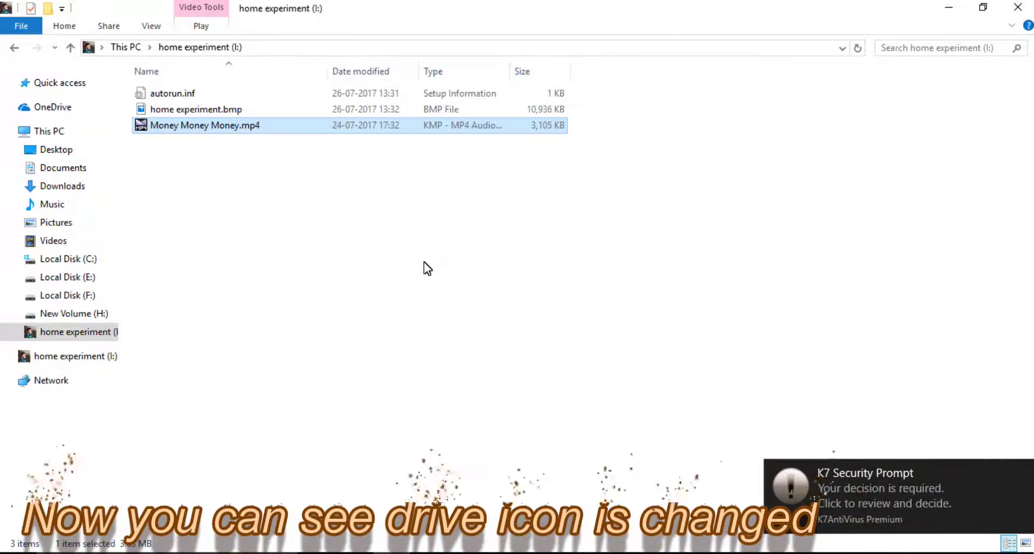
- Check the drive's icon in This PC, reopen the home experiment (I:) drive and refresh its contents
{"action": "left_click", "coordinate": [15, 48]}
{"action": "double_click", "coordinate": [360, 260]}
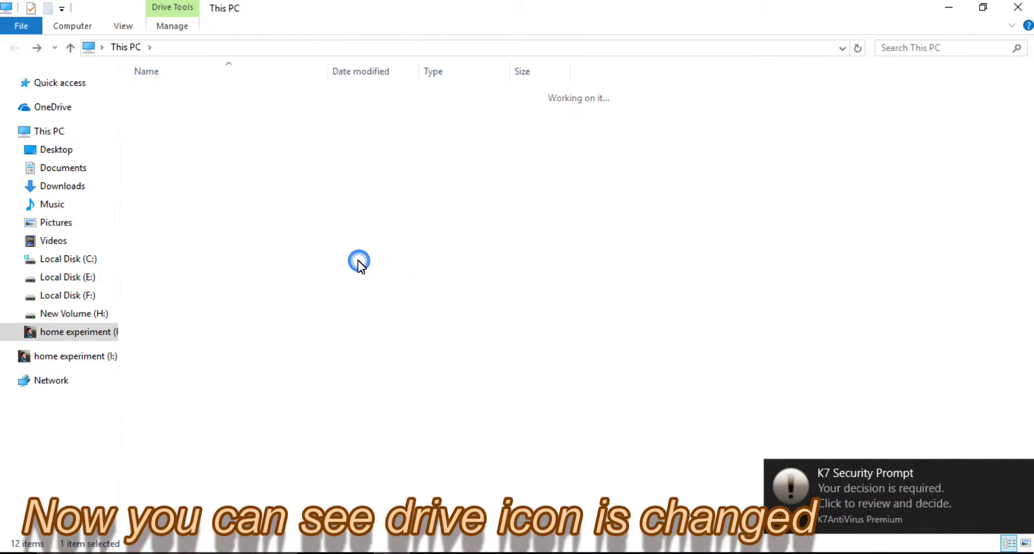
{"action": "right_click", "coordinate": [272, 227]}
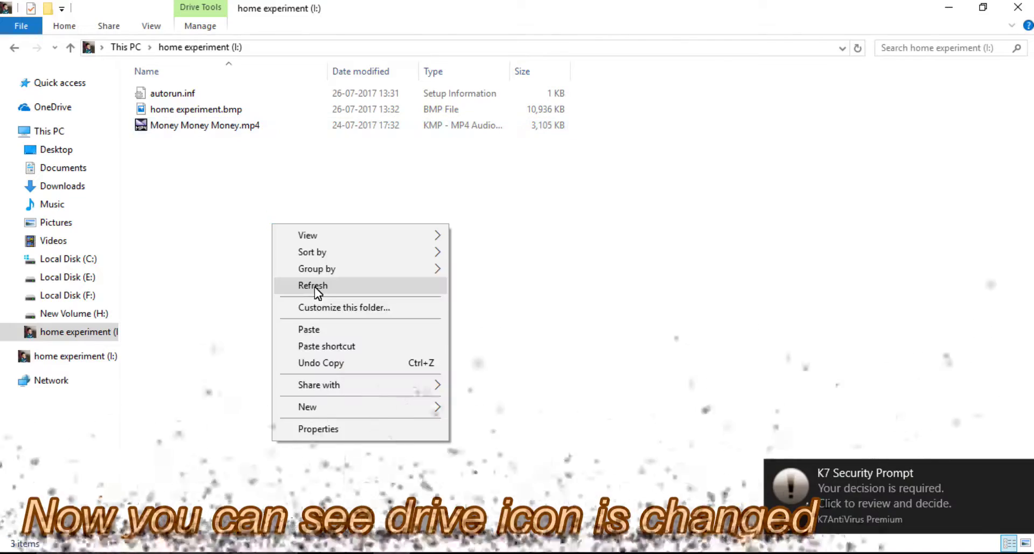
{"action": "left_click", "coordinate": [316, 287]}
{"action": "right_click", "coordinate": [334, 286]}
{"action": "left_click", "coordinate": [339, 349]}
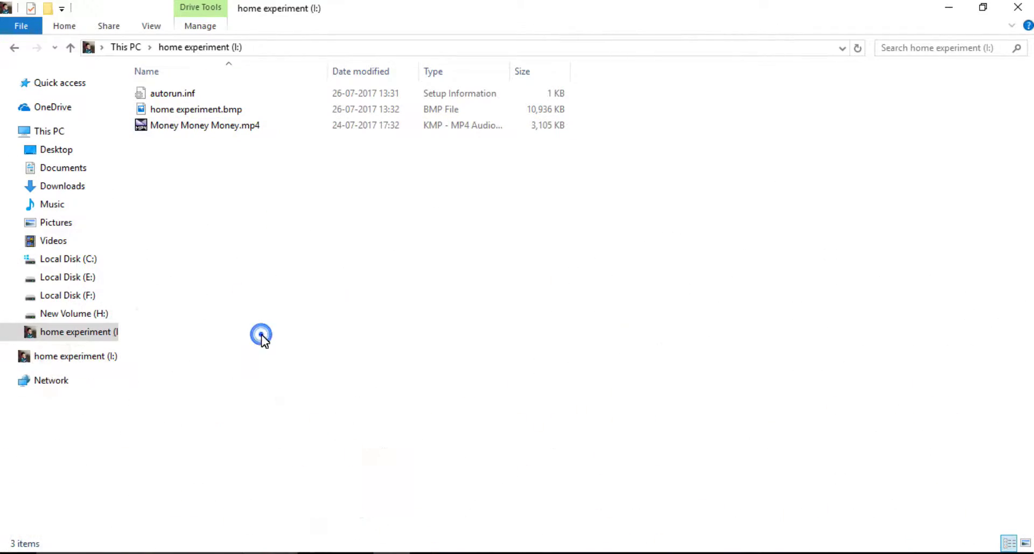
- Create a folder named my drive in the home experiment (I:) drive and move Money Money Money.mp4 into it
{"action": "right_click", "coordinate": [262, 334]}
{"action": "mouse_move", "coordinate": [319, 516]}
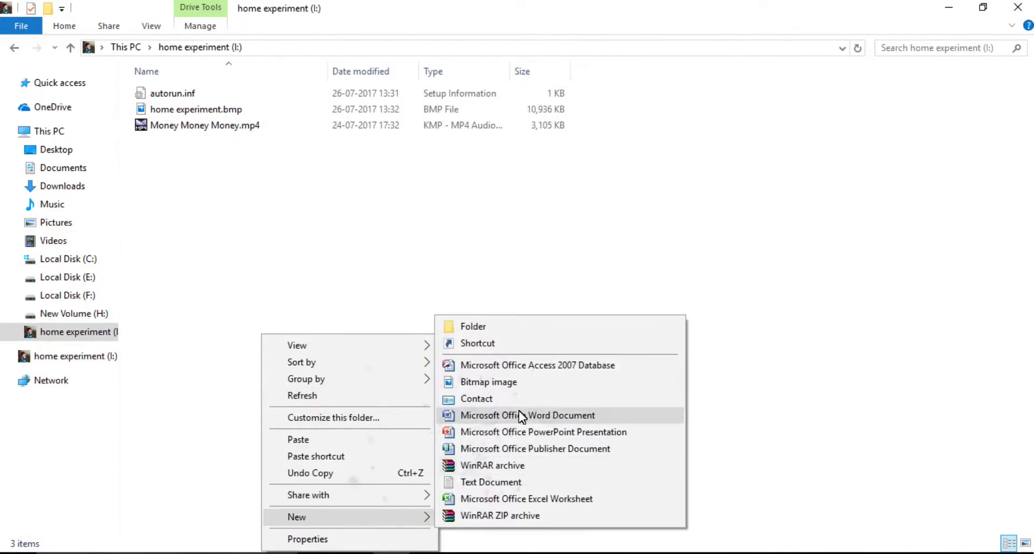
{"action": "left_click", "coordinate": [507, 326]}
{"action": "type", "text": "my drive"}
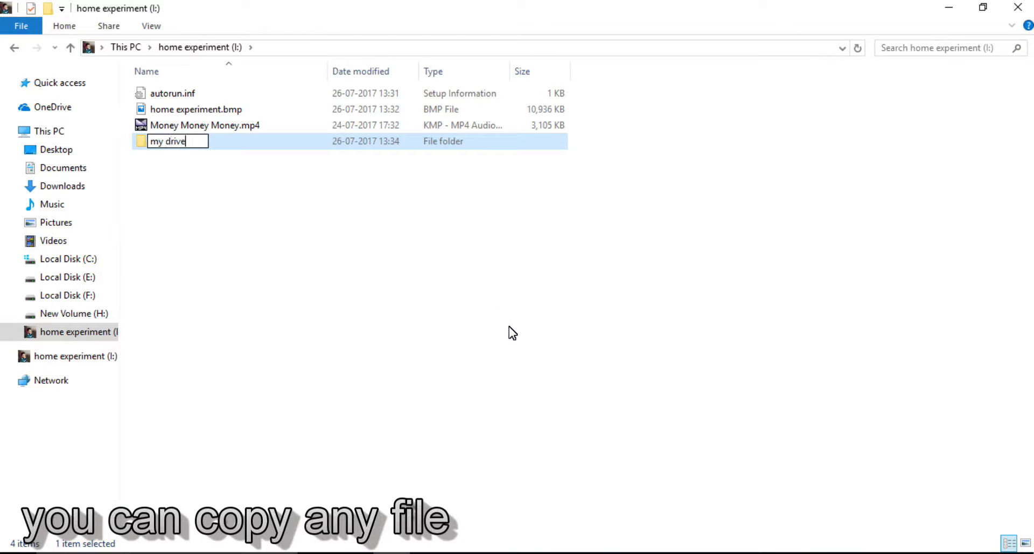
{"action": "key", "text": "Return"}
{"action": "left_click_drag", "start_coordinate": [450, 127], "coordinate": [449, 144]}
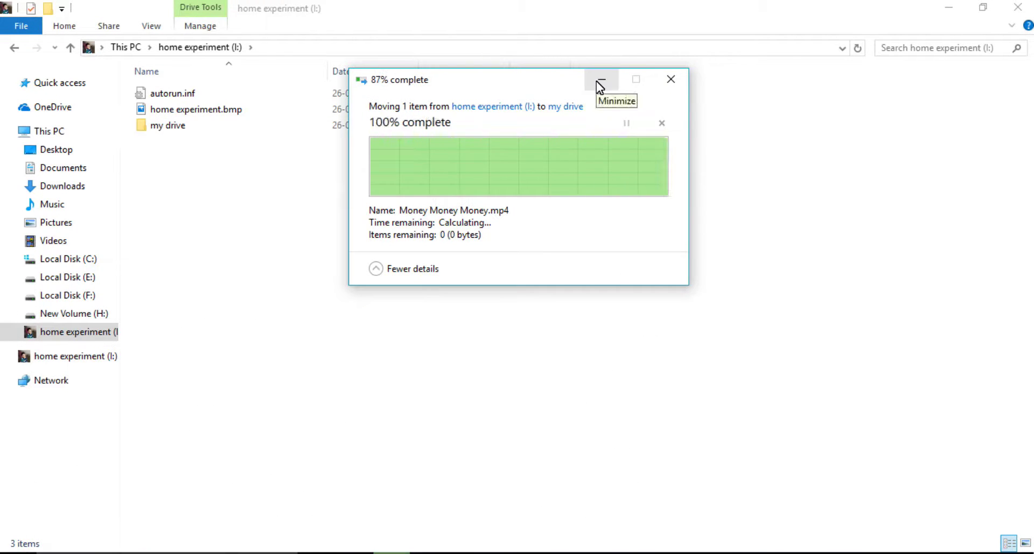
- Reopen the home experiment (I:) drive from This PC, view home experiment.bmp and close the picture
{"action": "left_click", "coordinate": [13, 47]}
{"action": "double_click", "coordinate": [458, 249]}
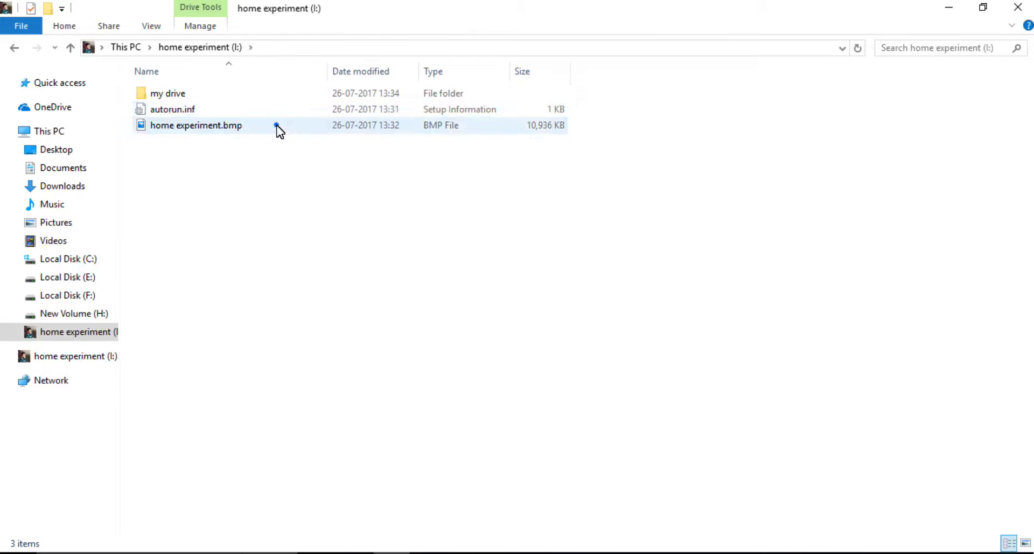
{"action": "left_click", "coordinate": [276, 127]}
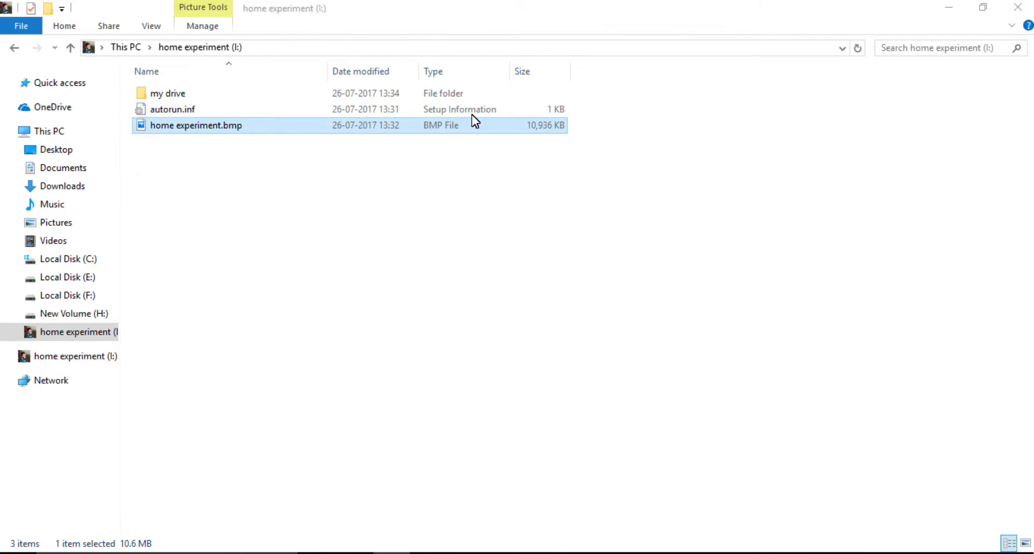
{"action": "double_click", "coordinate": [472, 123]}
{"action": "left_click", "coordinate": [1018, 11]}
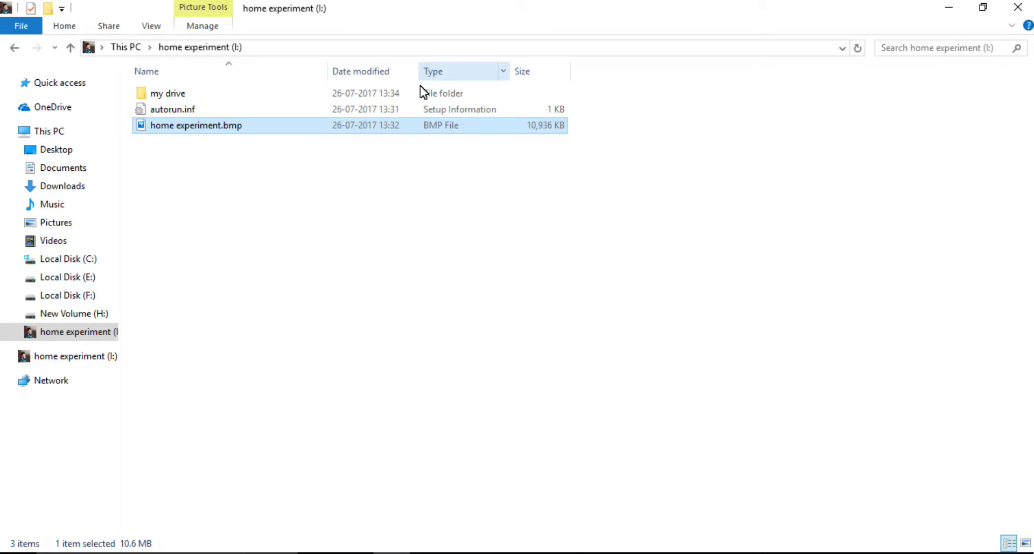
- View the contents of the my drive folder and return to This PC
{"action": "left_click", "coordinate": [385, 93]}
{"action": "double_click", "coordinate": [386, 93]}
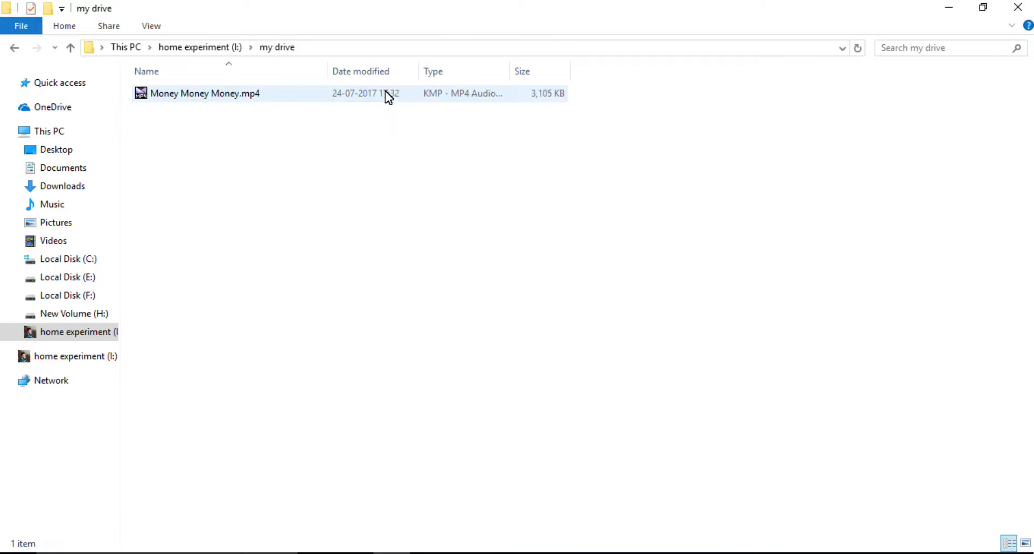
{"action": "left_click", "coordinate": [11, 48]}
{"action": "left_click", "coordinate": [10, 48]}
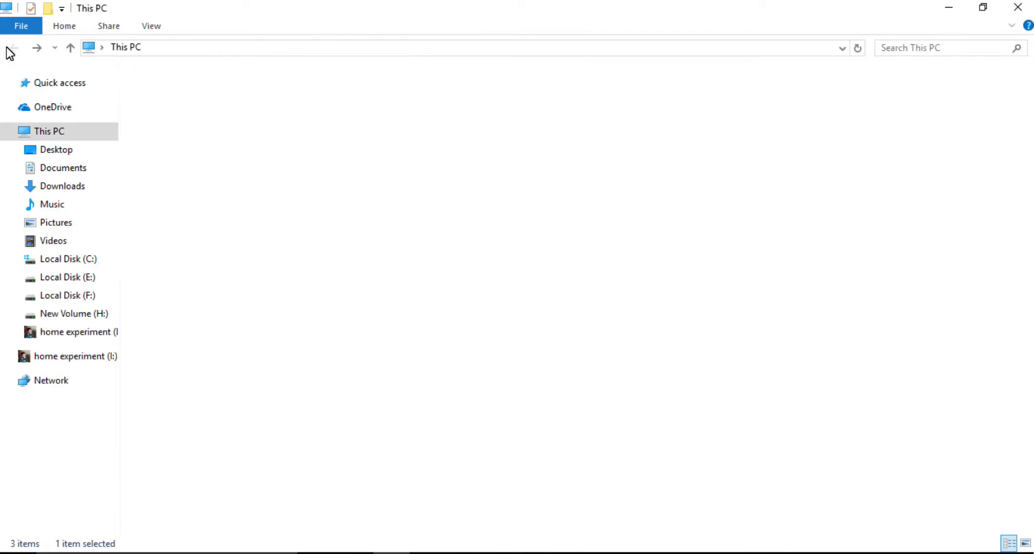
- Close the file window, reopen This PC from the desktop and eject the home experiment (I:) drive
{"action": "left_click", "coordinate": [1017, 7]}
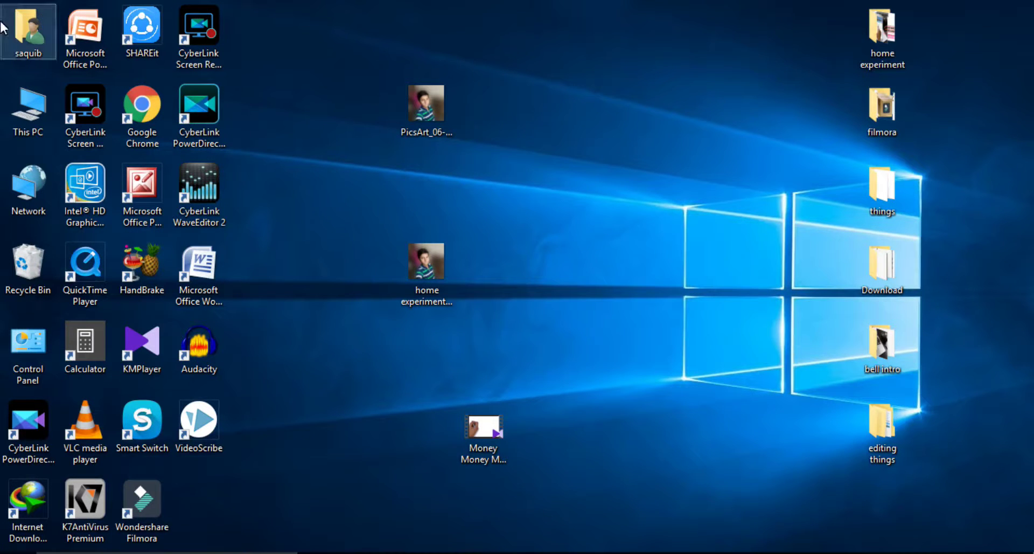
{"action": "double_click", "coordinate": [28, 108]}
{"action": "right_click", "coordinate": [431, 266]}
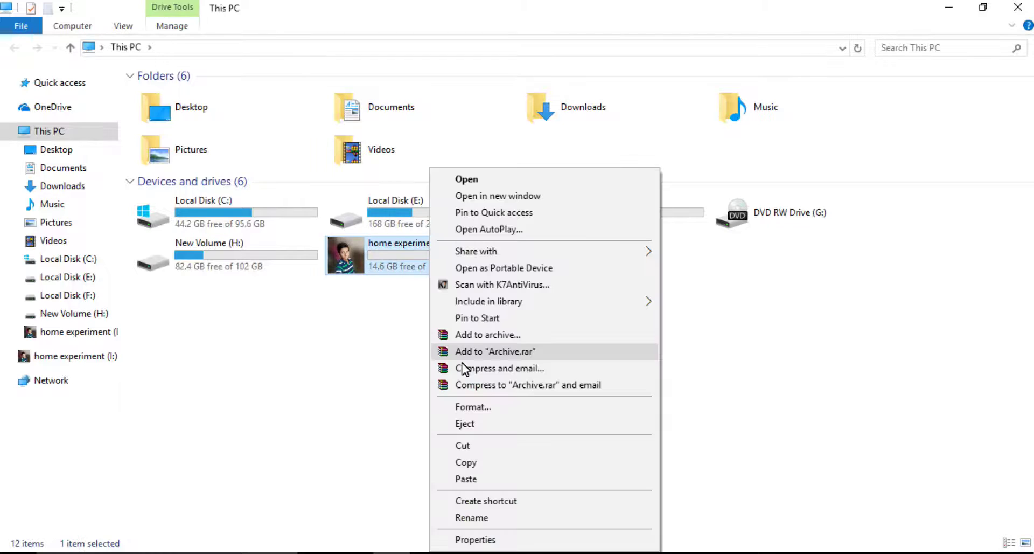
{"action": "left_click", "coordinate": [465, 423]}
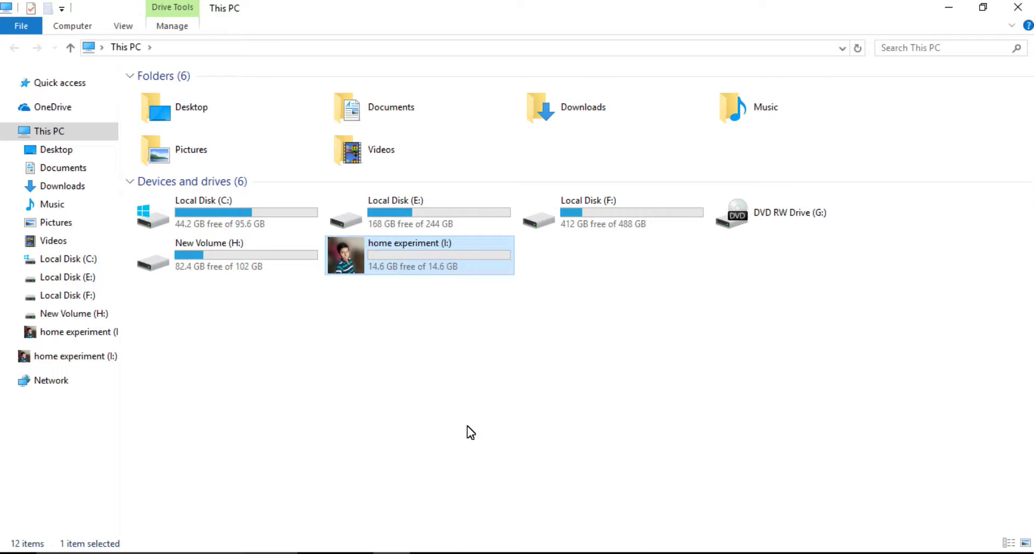